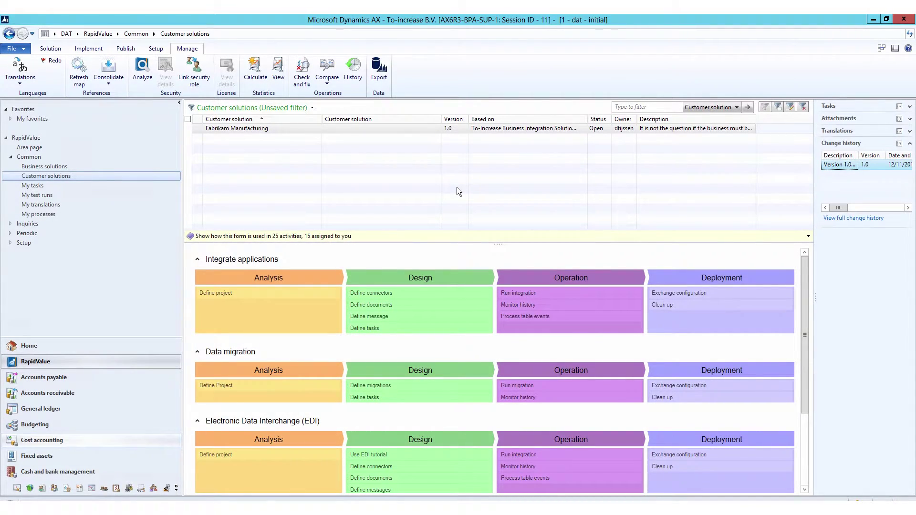
From the Solution tab, open the Fabrikam Manufacturing row in Customer Solution View
left_click(51, 49)
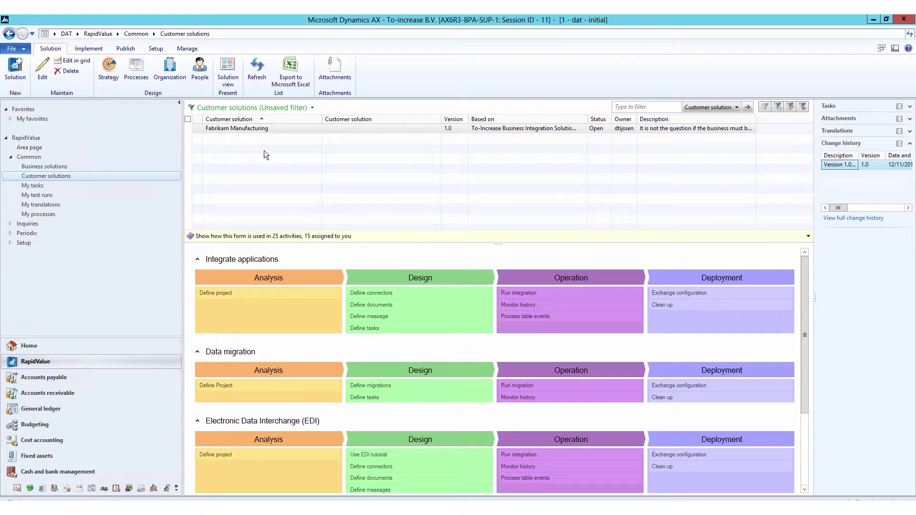
left_click(296, 129)
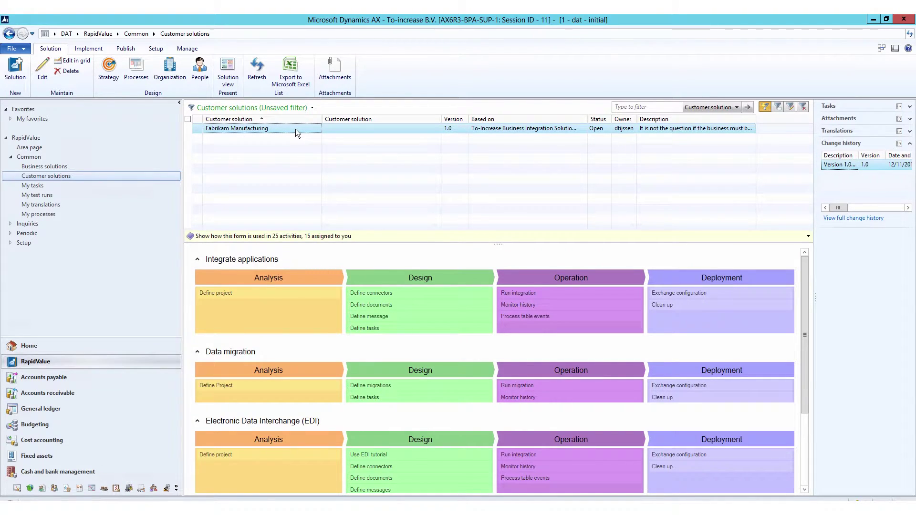
left_click(248, 130)
double_click(248, 130)
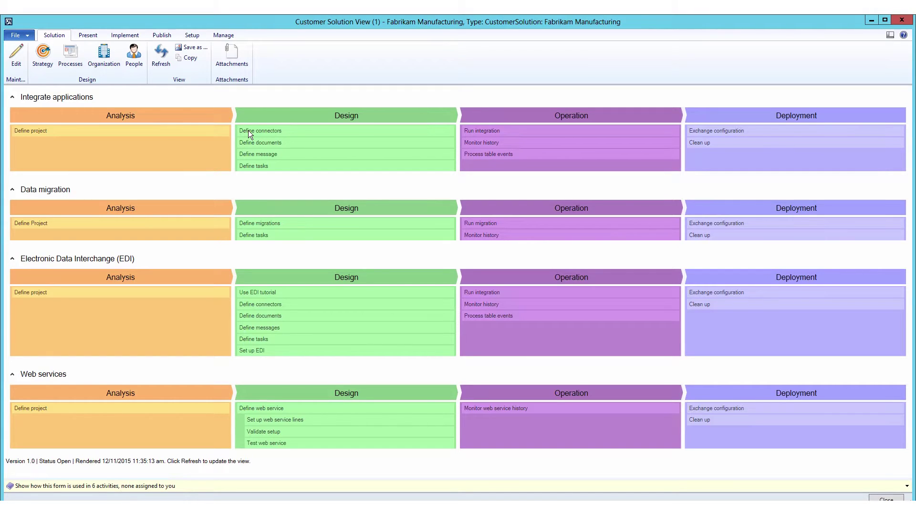
left_click(16, 58)
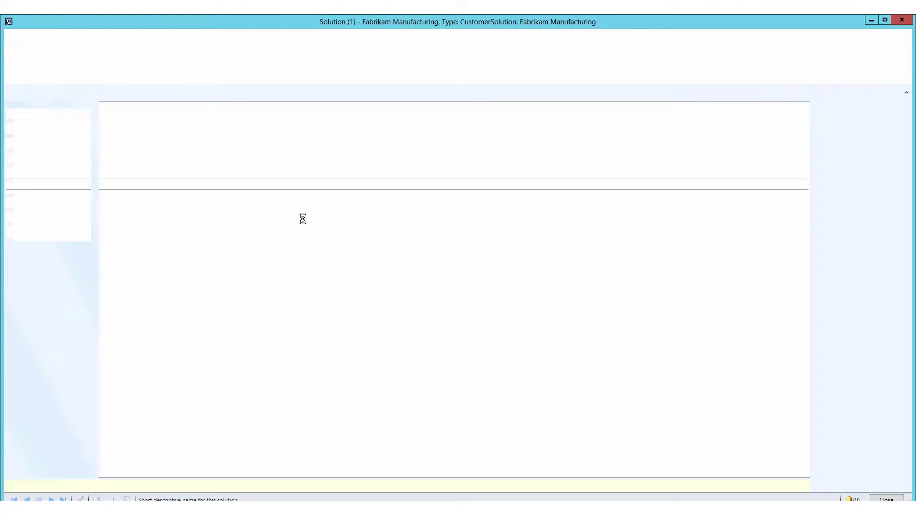
left_click(35, 232)
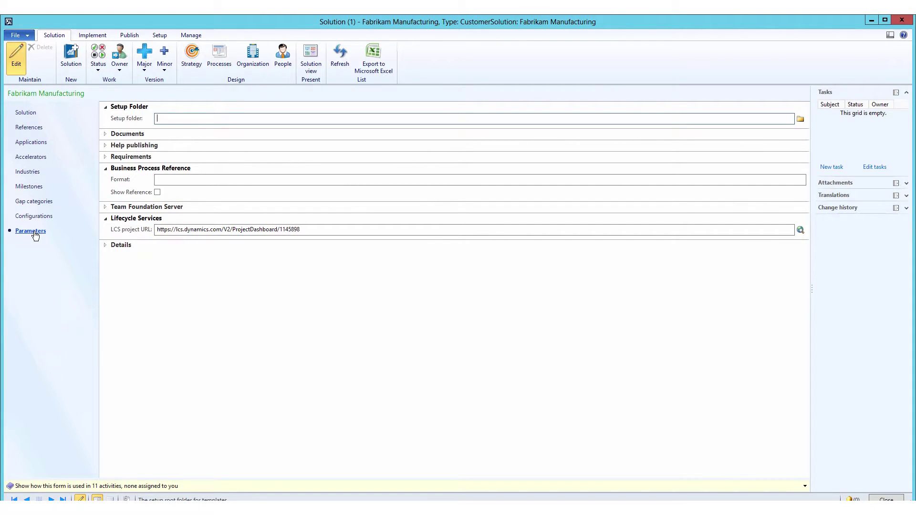
left_click(308, 233)
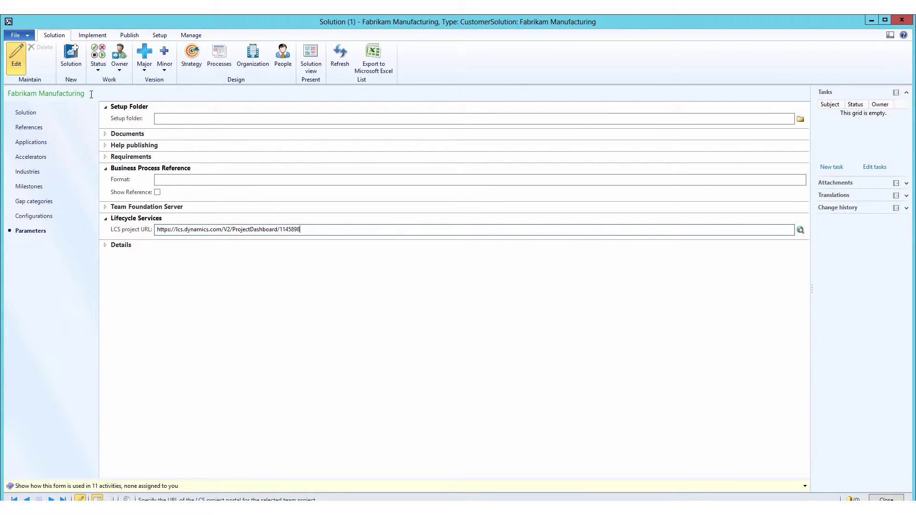
Use Publish > Browse LCS to show the Fabrikam Manufacturing project dashboard in Chrome
left_click(902, 19)
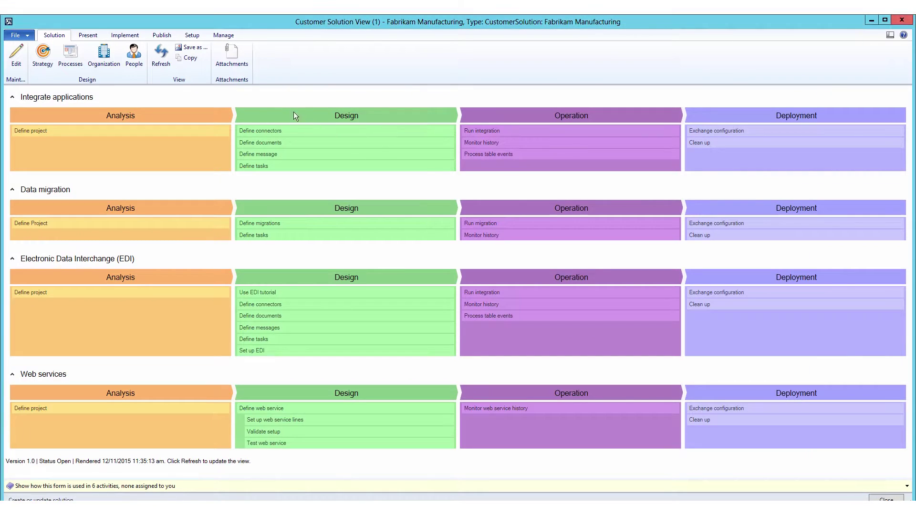
left_click(163, 35)
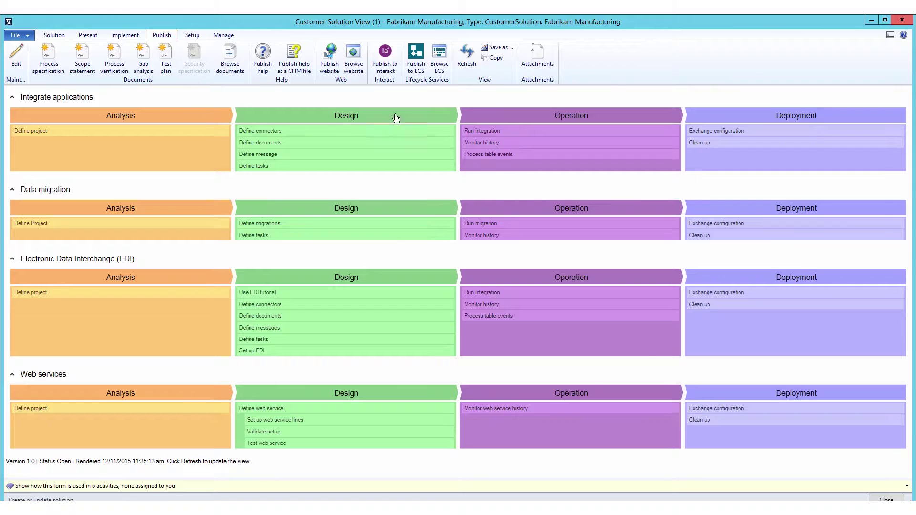
left_click(437, 61)
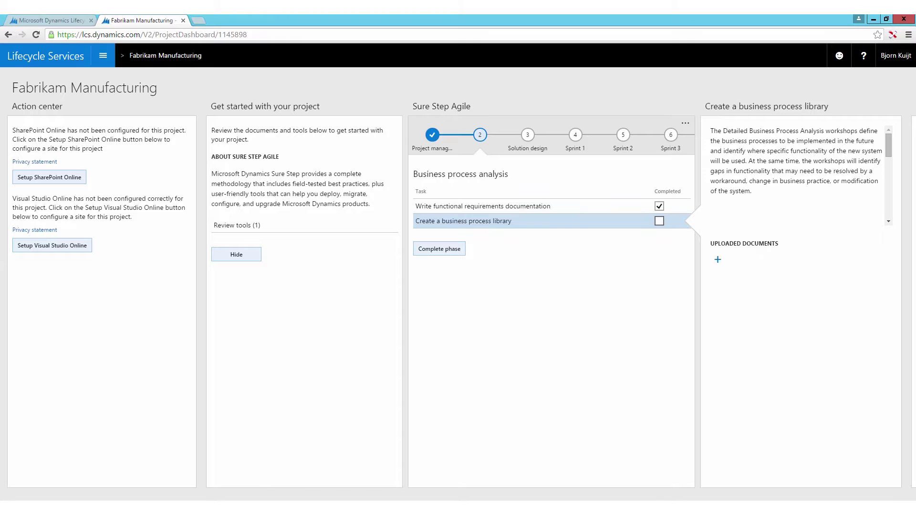
Restore the Customer Solution View (1) window from the taskbar preview
mouse_move(157, 499)
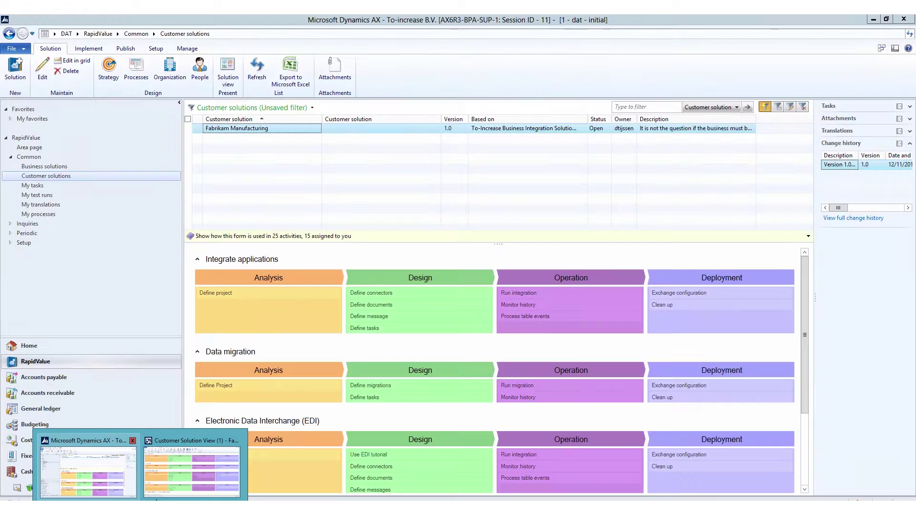
left_click(187, 481)
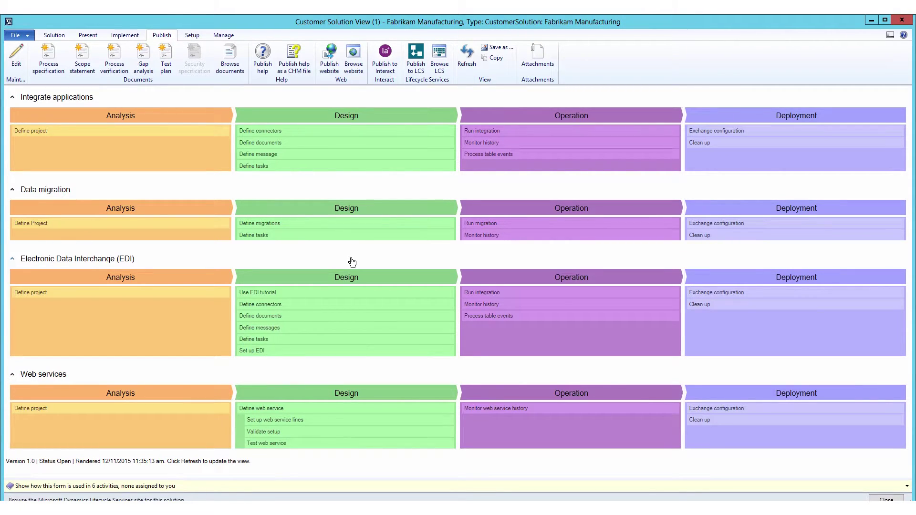
Publish the solution to LCS with Language kept as Original, then check the package location
left_click(414, 67)
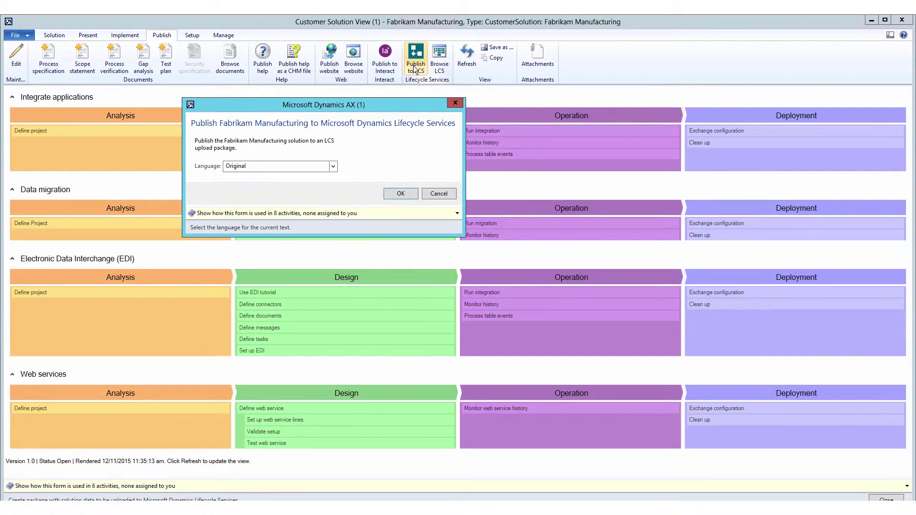
left_click(333, 166)
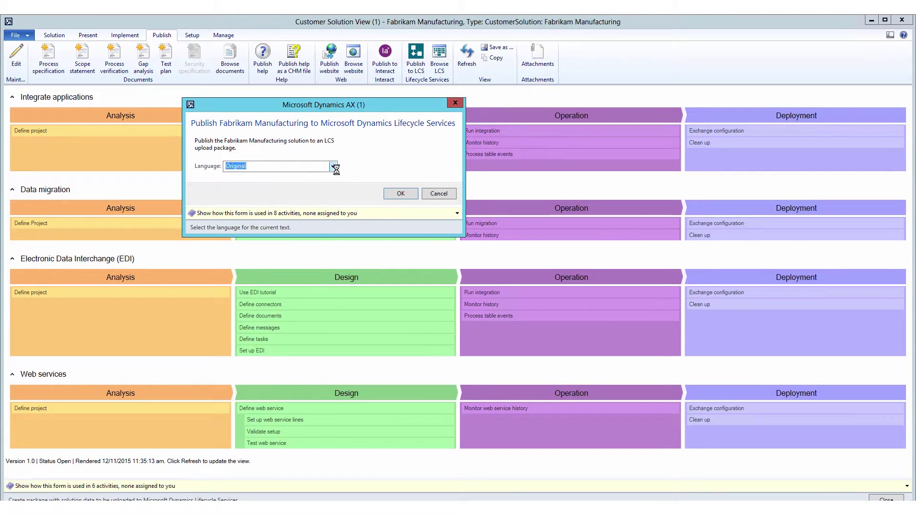
left_click(405, 162)
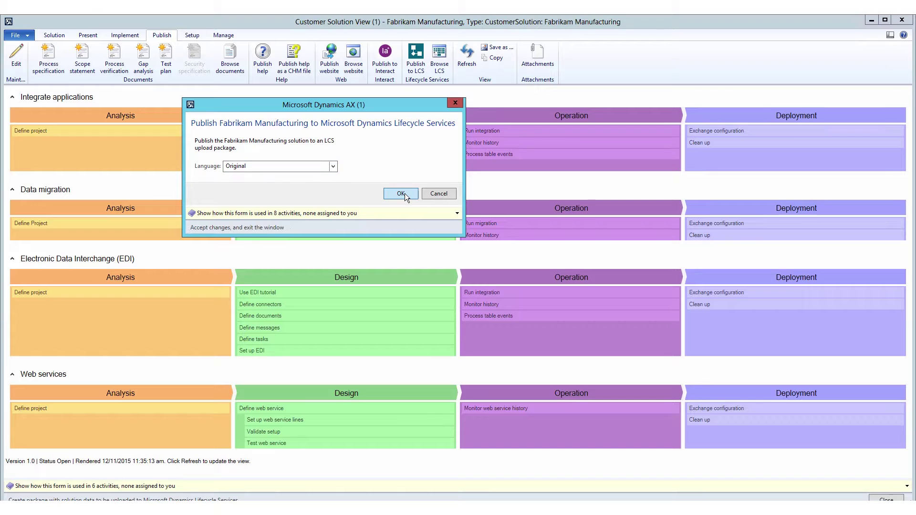
left_click(405, 193)
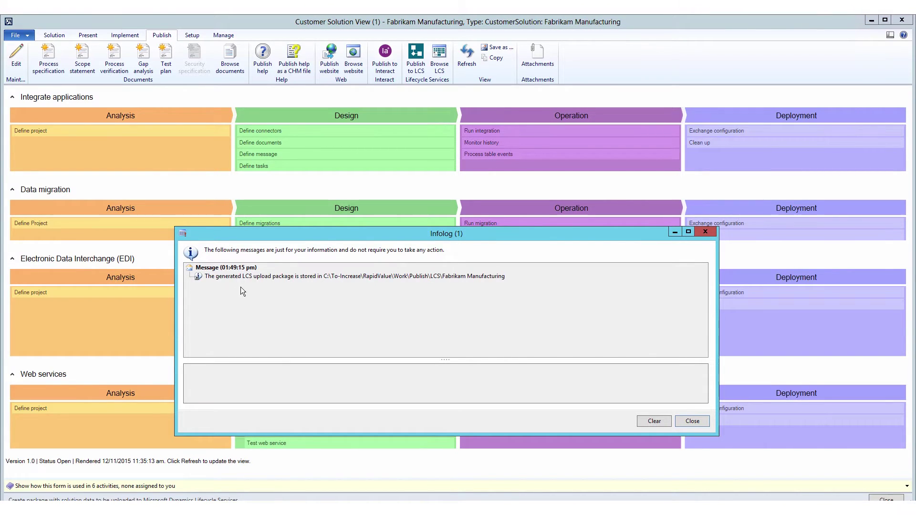
left_click(259, 277)
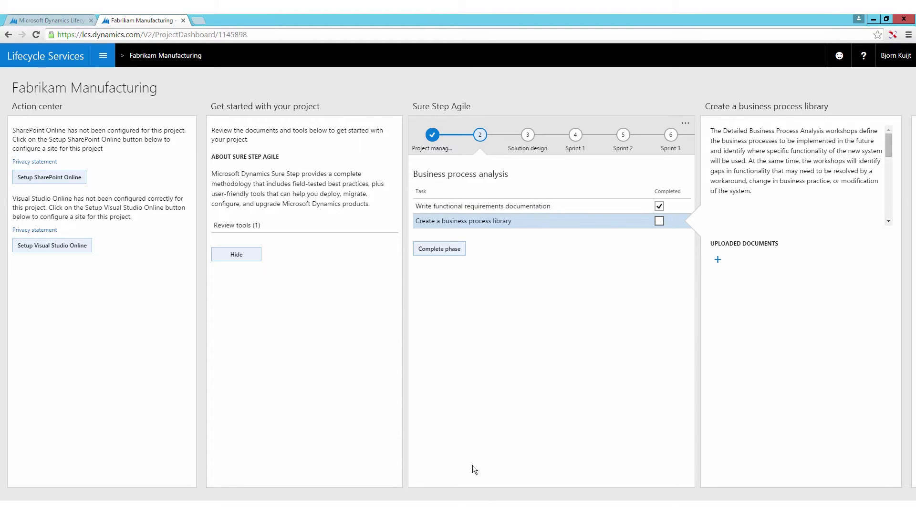
Scroll the project dashboard right and open the Business process modeler tile
scroll(472, 468, "right", 3)
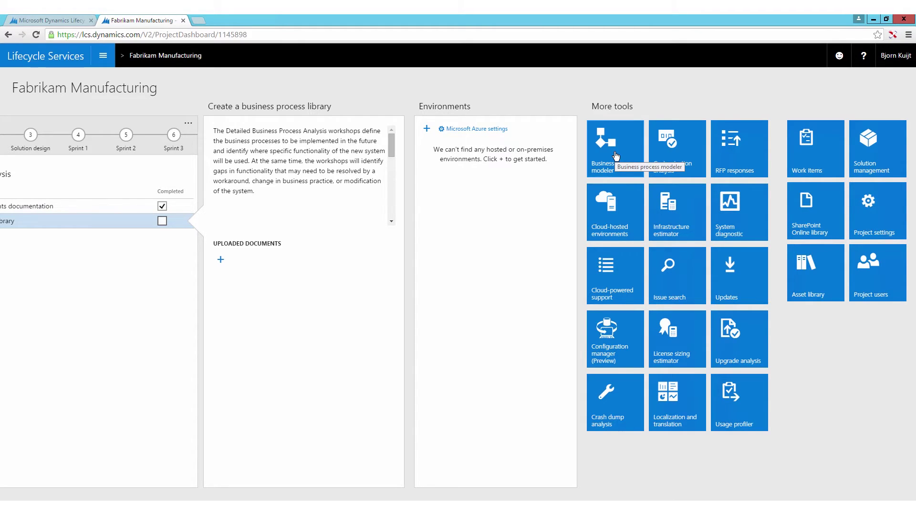
left_click(616, 156)
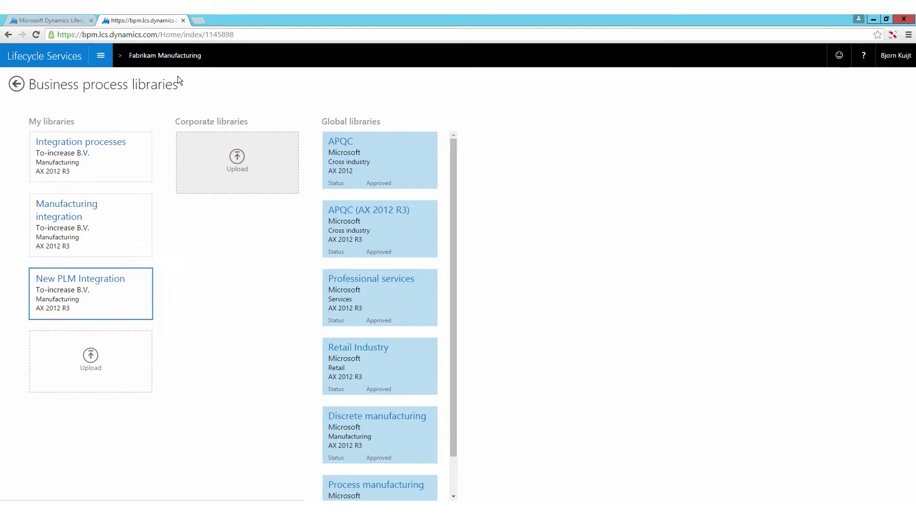
Start a new library upload under My libraries with Industry set to Manufacturing
left_click(95, 363)
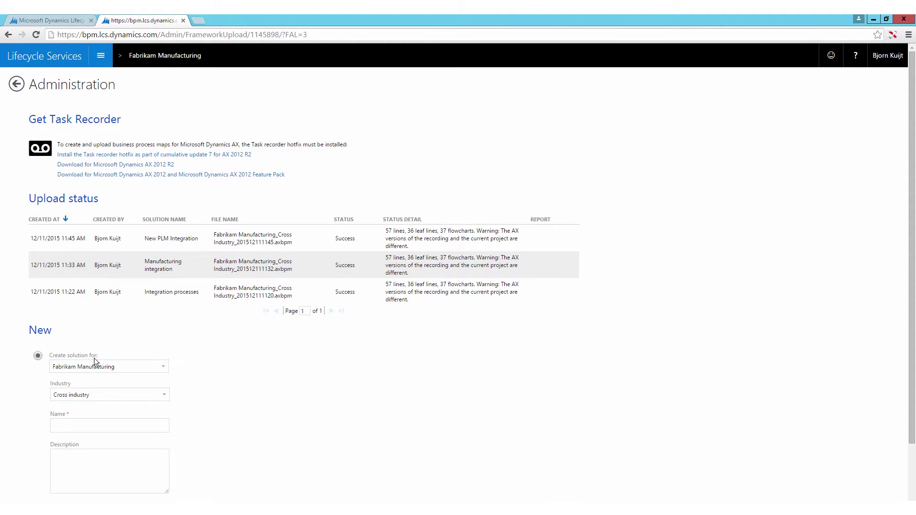
left_click(93, 361)
left_click(113, 384)
left_click(113, 397)
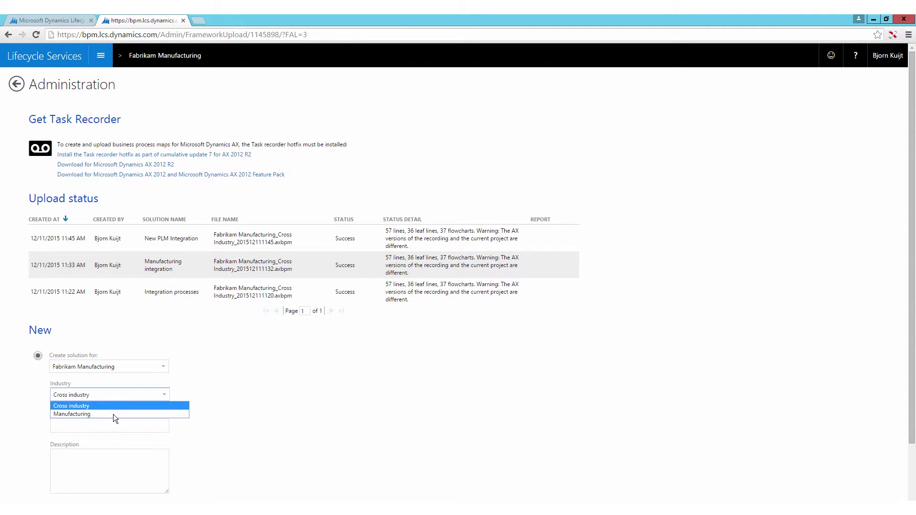
left_click(113, 415)
Name the library 'Basic integration with Shopfloor systems'
left_click(114, 425)
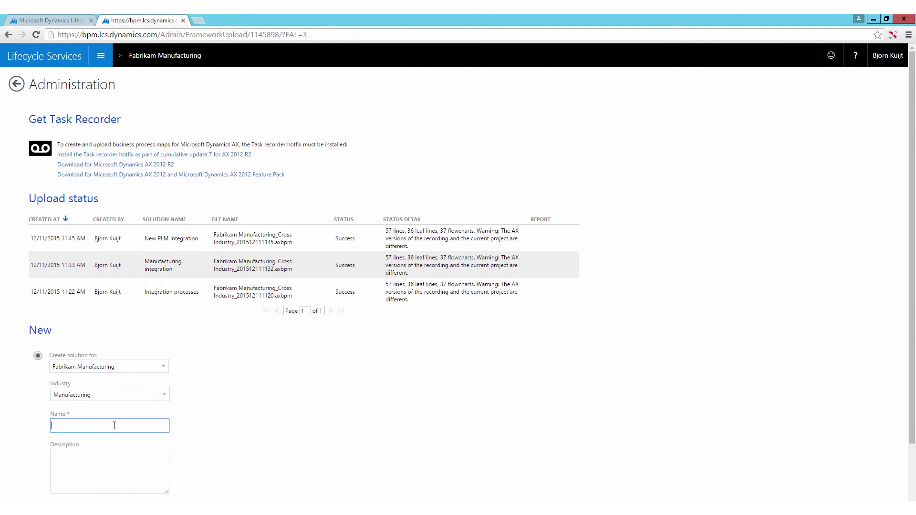
type("Basic integration with Shopflor")
key("BackSpace")
key("BackSpace")
type("or system")
key("BackSpace")
key("BackSpace")
key("BackSpace")
key("BackSpace")
type("stems")
Select the newest AXBPM package file and start the upload
scroll(132, 486, "down", 1)
left_click(46, 497)
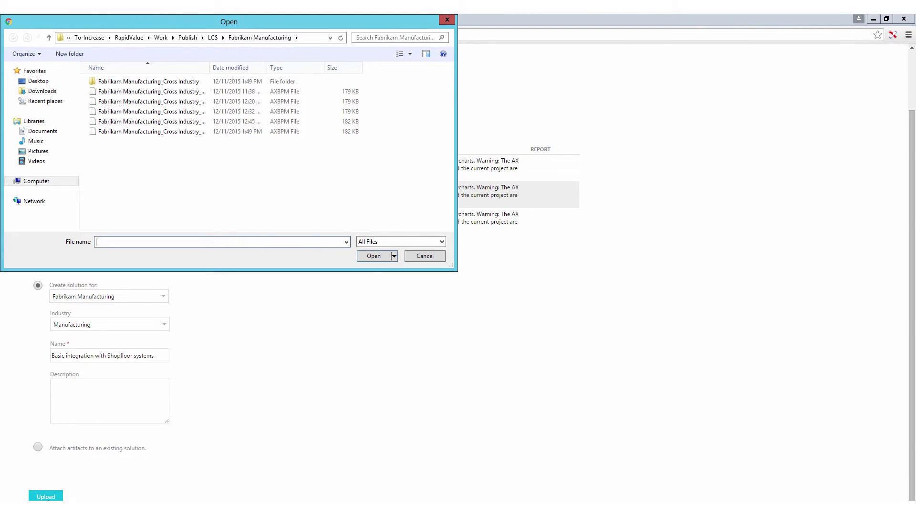
left_click(174, 135)
left_click(379, 253)
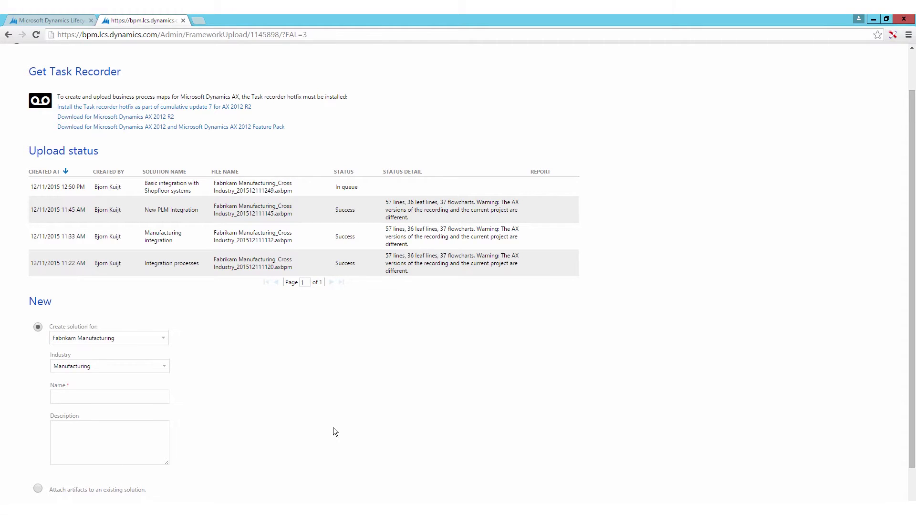
Refresh the upload status, return to the libraries and open the Basic integration with Shopfloor systems card
left_click(351, 34)
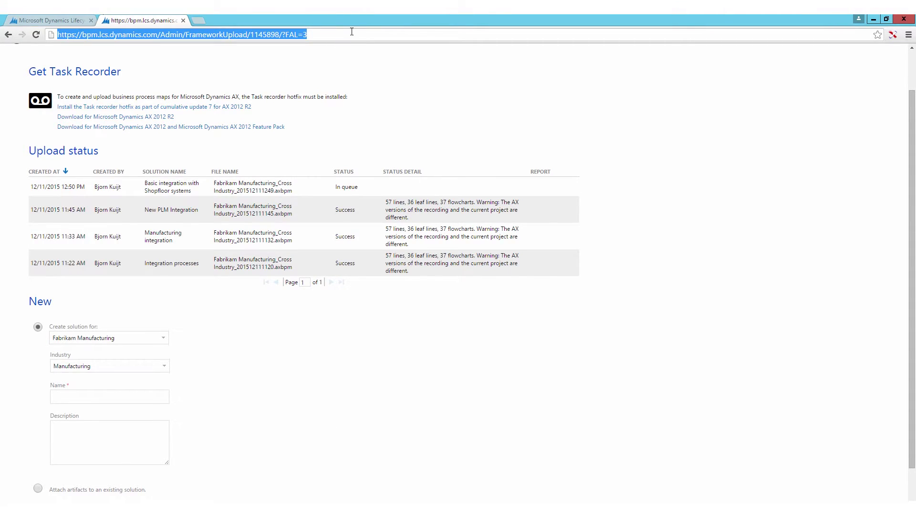
key("Return")
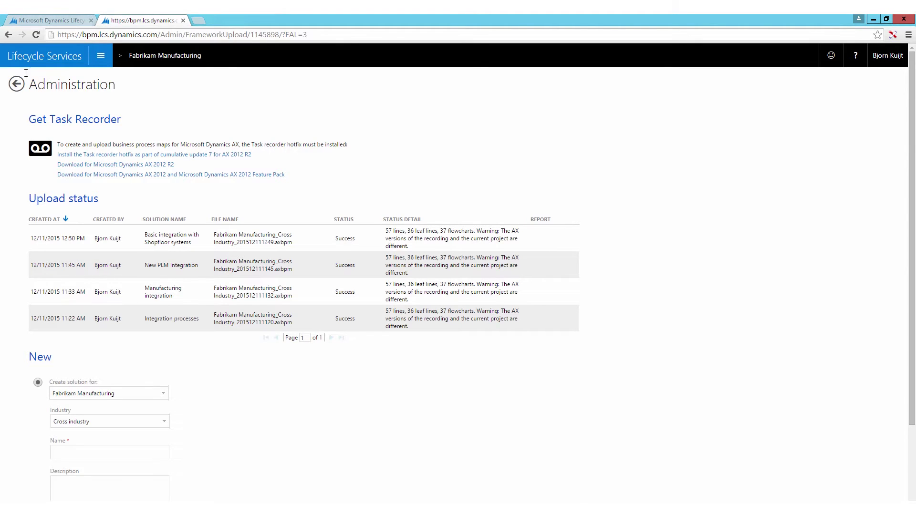
left_click(14, 89)
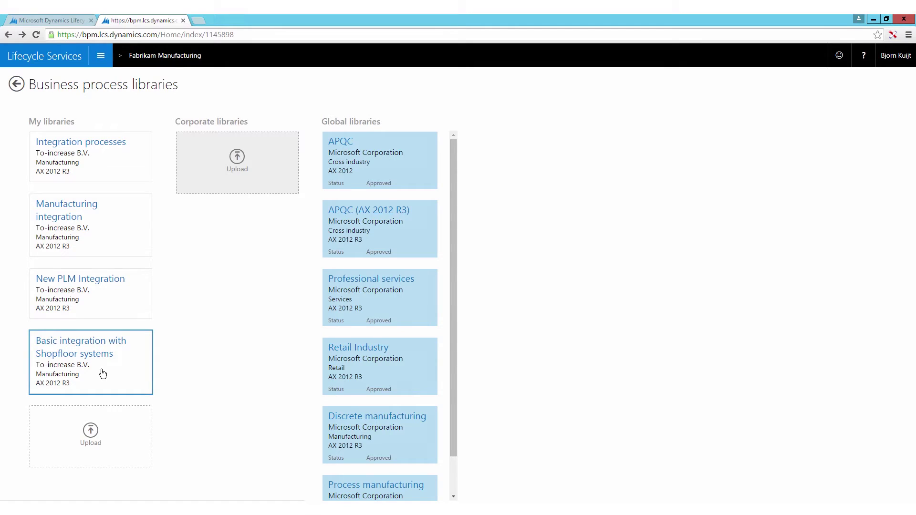
left_click(127, 372)
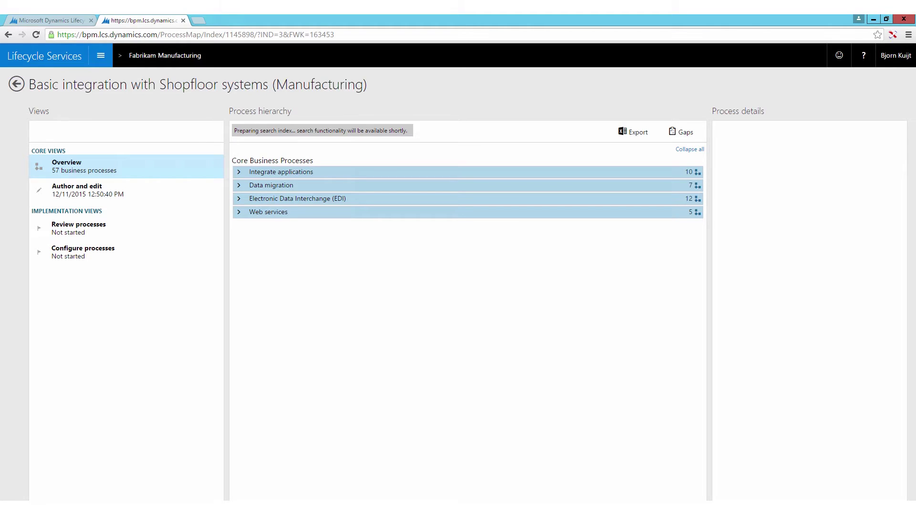
Collapse the Integrate applications, Data migration, EDI and Web services sections in the AX solution view
left_click(158, 486)
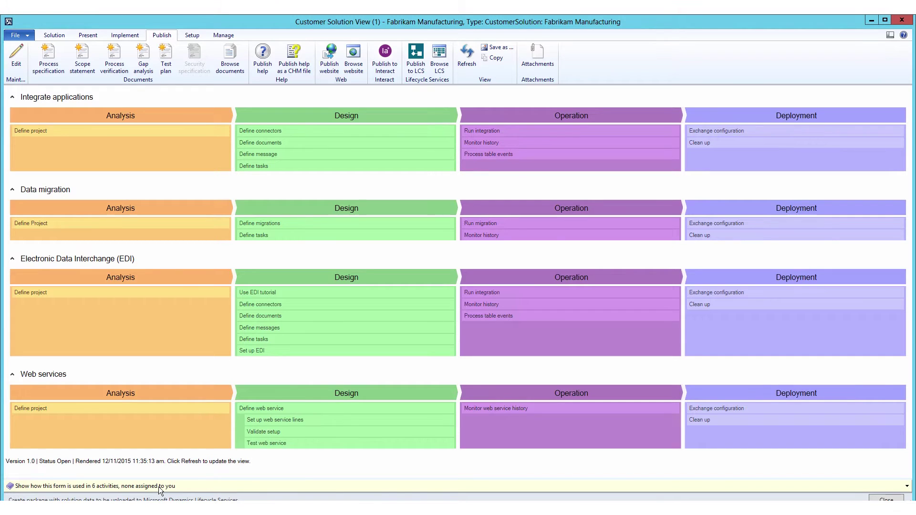
left_click(12, 97)
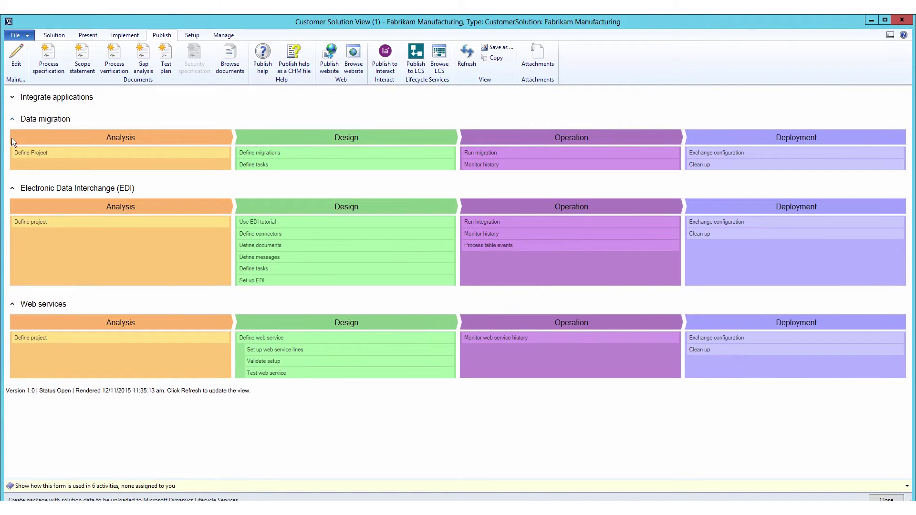
left_click(12, 118)
left_click(12, 141)
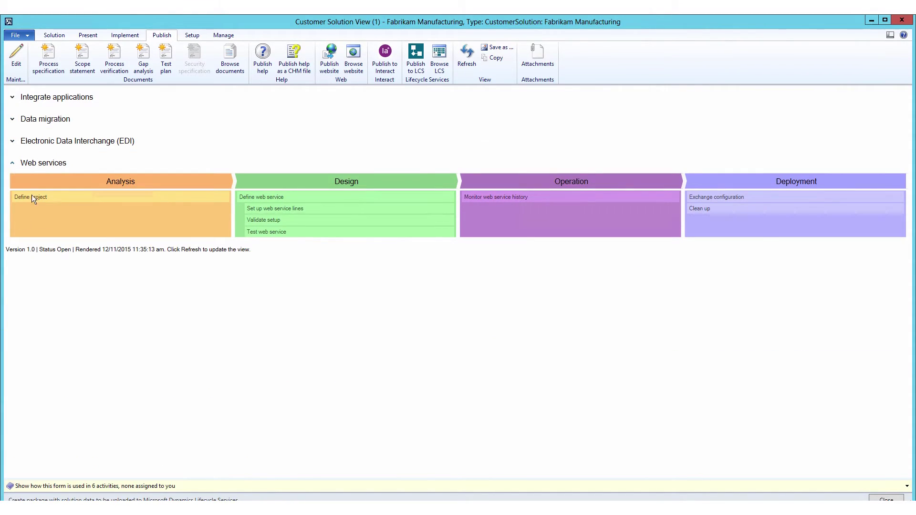
left_click(12, 162)
Expand Integrate applications in both the LCS hierarchy and the AX solution view
key("alt+Tab")
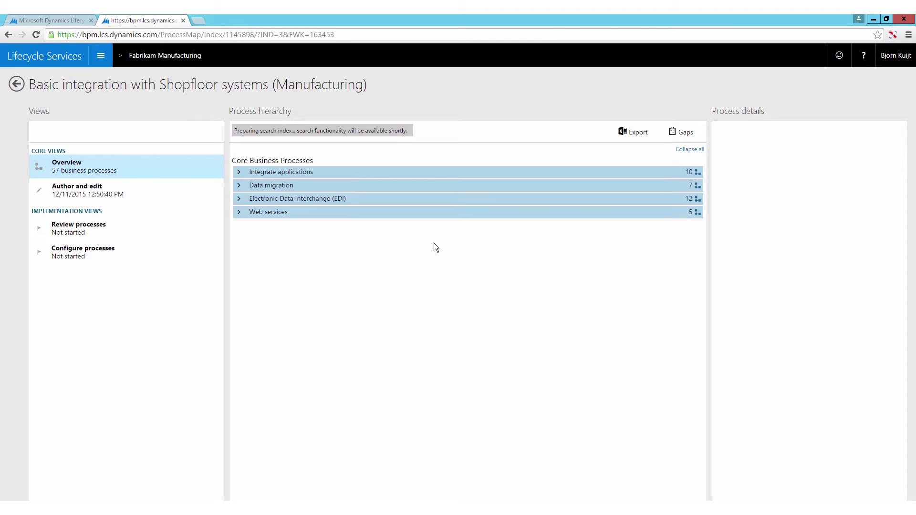
left_click(239, 173)
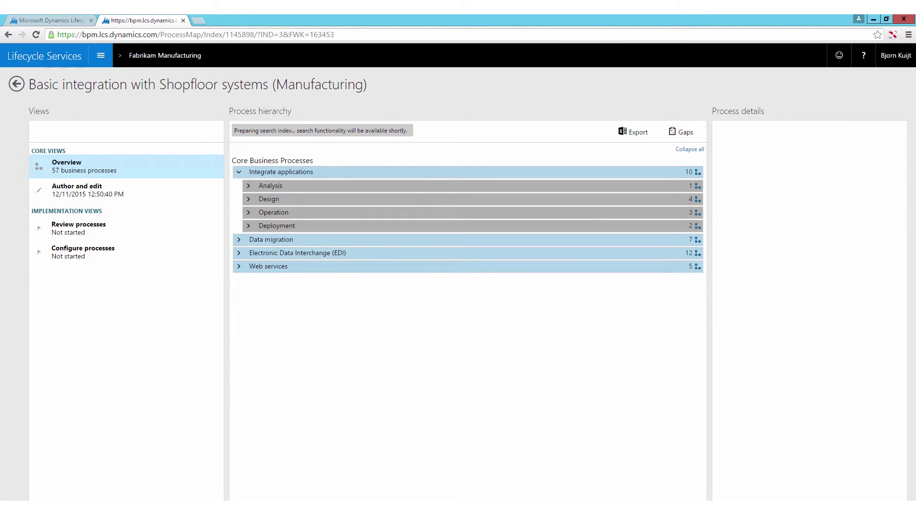
left_click(57, 508)
left_click(164, 485)
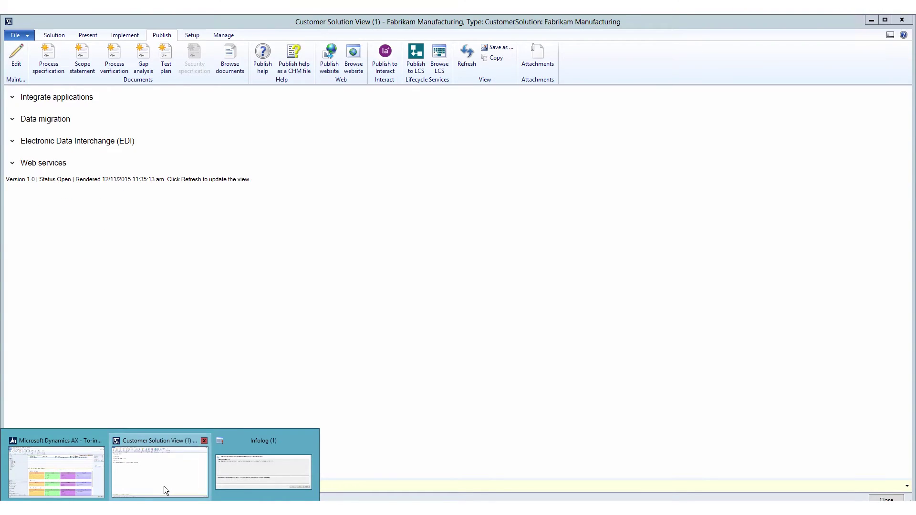
left_click(22, 98)
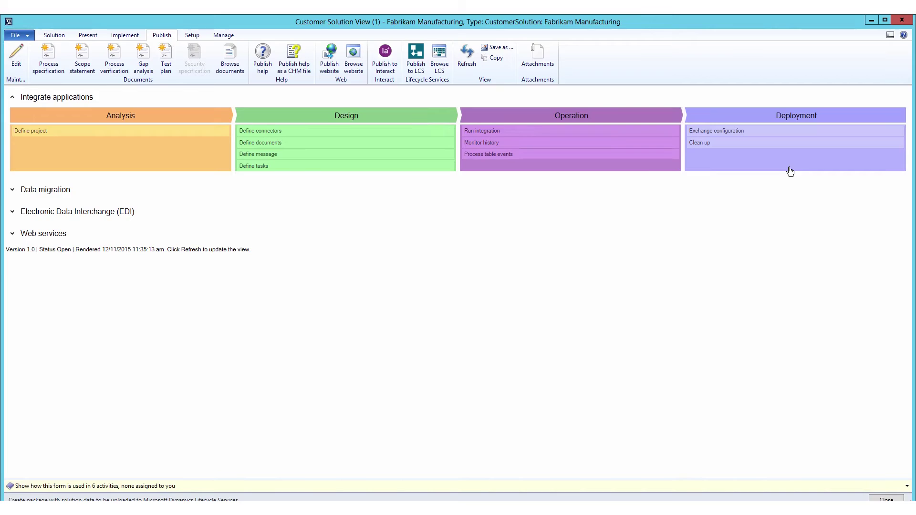
Expand the Analysis node under Integrate applications in LCS to reveal Define project
key("alt+Tab")
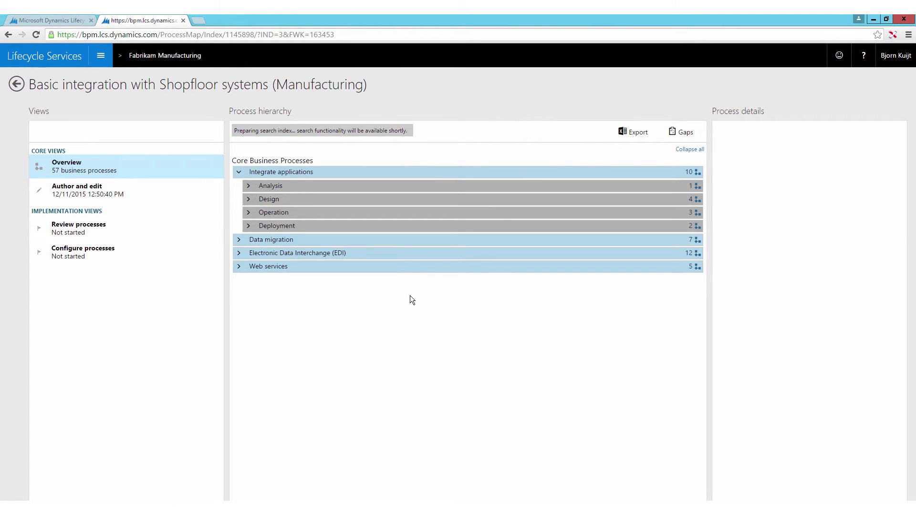
left_click(247, 187)
left_click(247, 188)
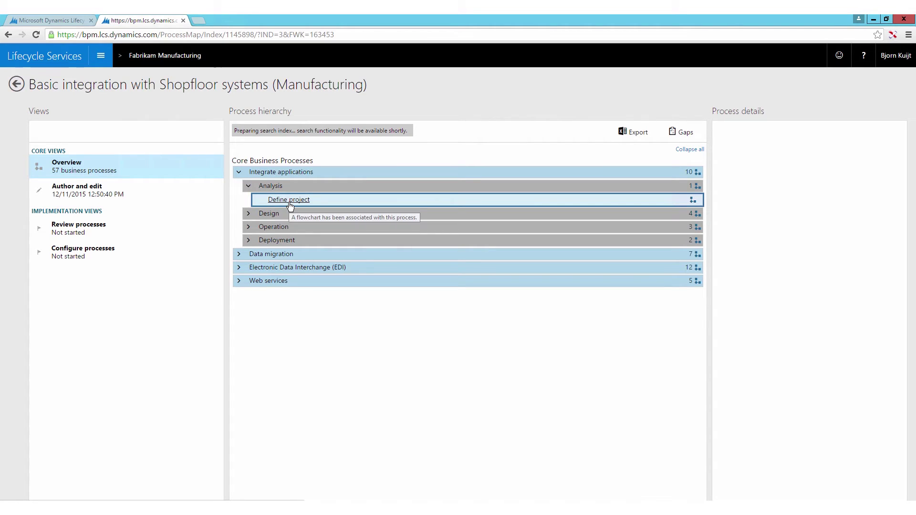
key("alt+Tab")
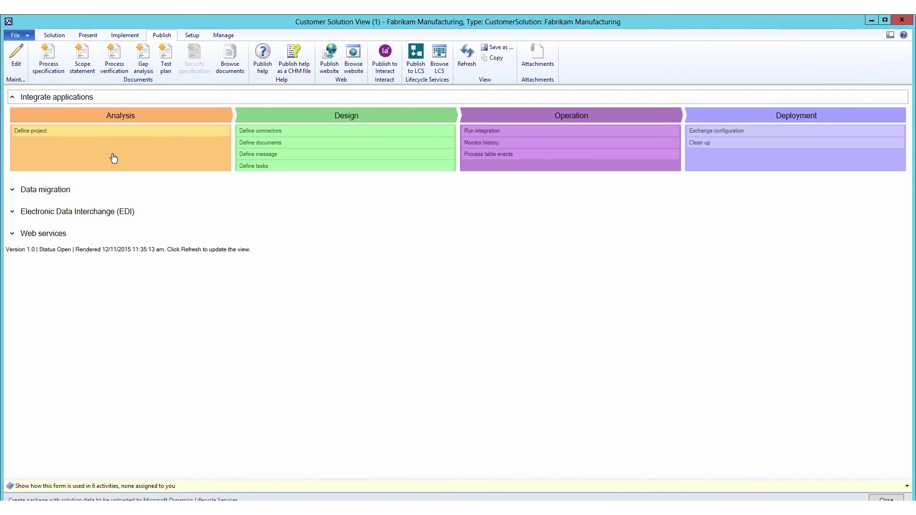
Open Define project's flow view in AX and its three-step flowchart in Lifecycle Services
left_click(39, 137)
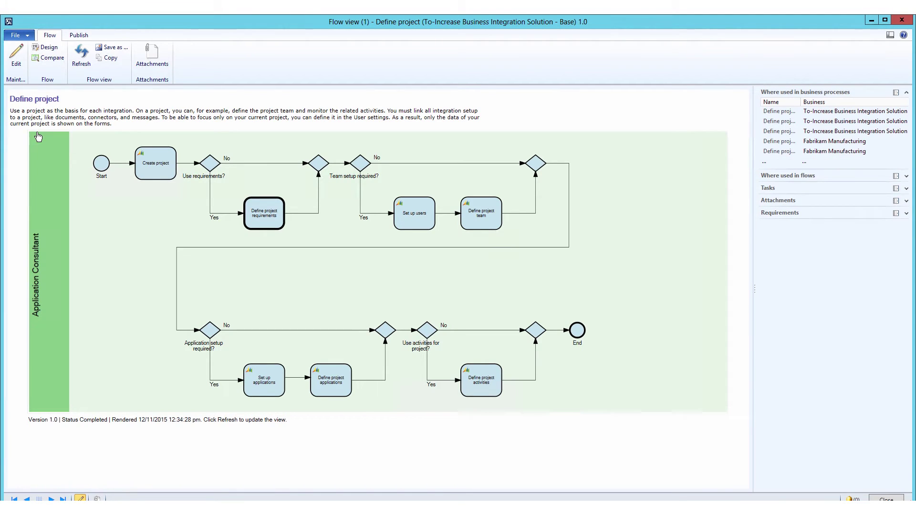
key("alt+Tab")
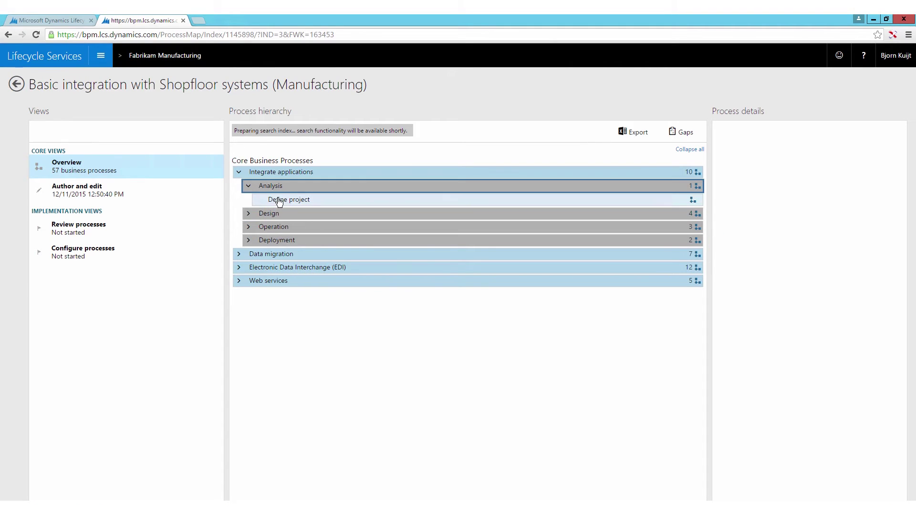
left_click(287, 200)
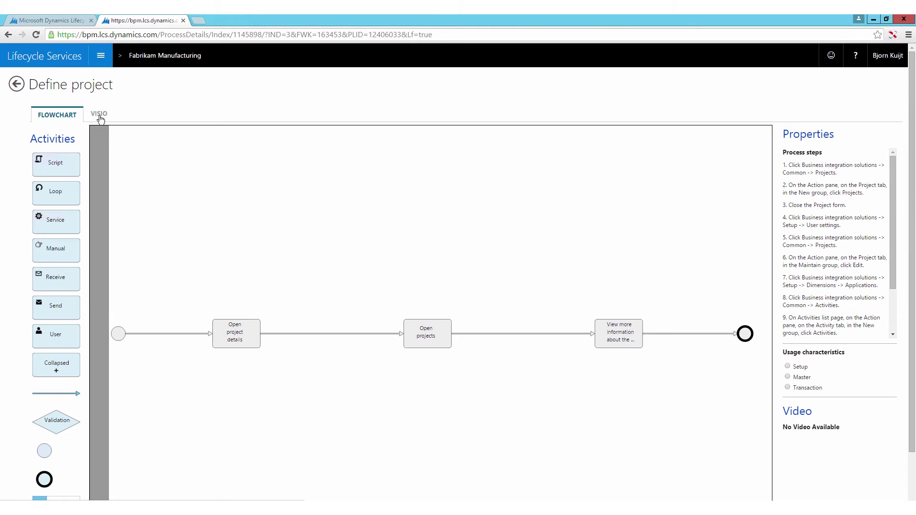
key("alt+Tab")
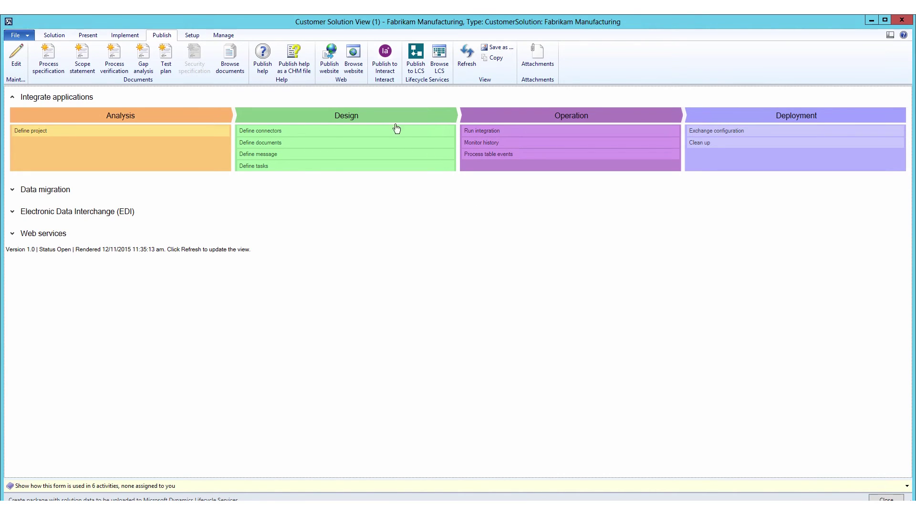
Reopen Define project in AX, then show the Open project details properties (ProjTable, ProjBasic) in LCS
left_click(29, 137)
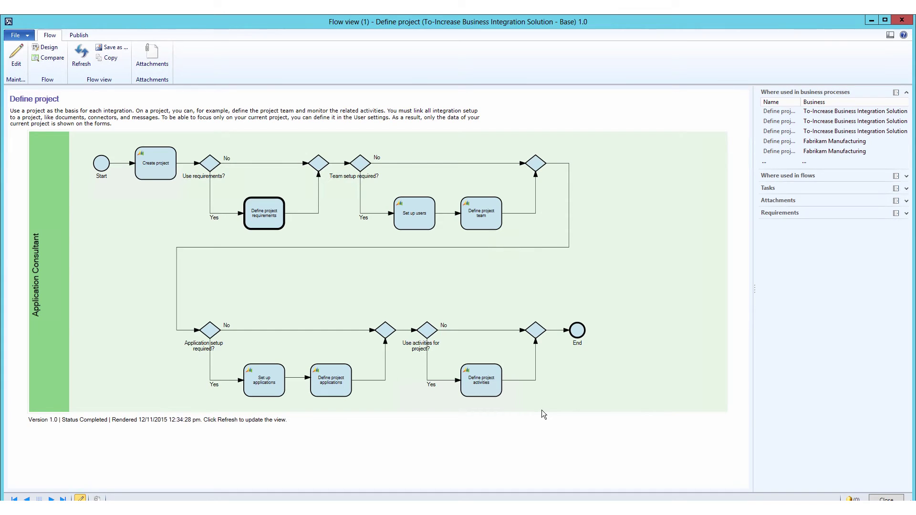
key("alt+Tab")
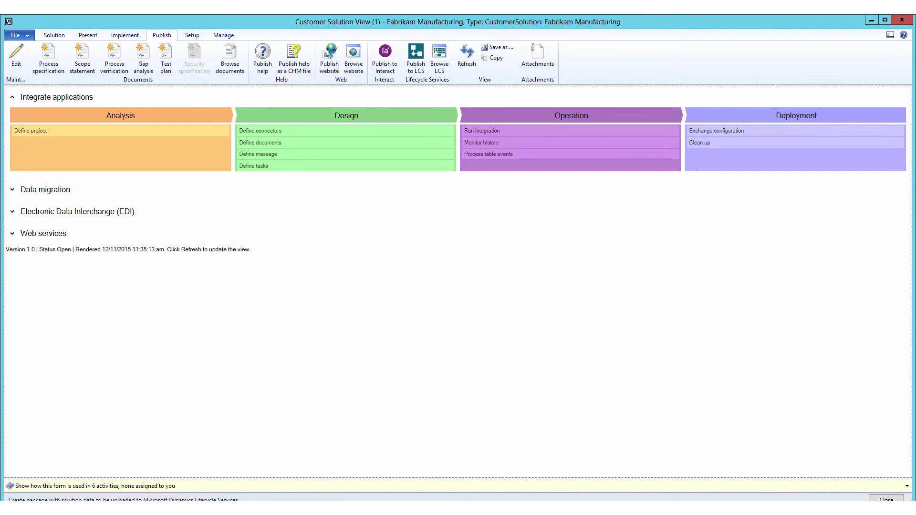
key("alt+Tab")
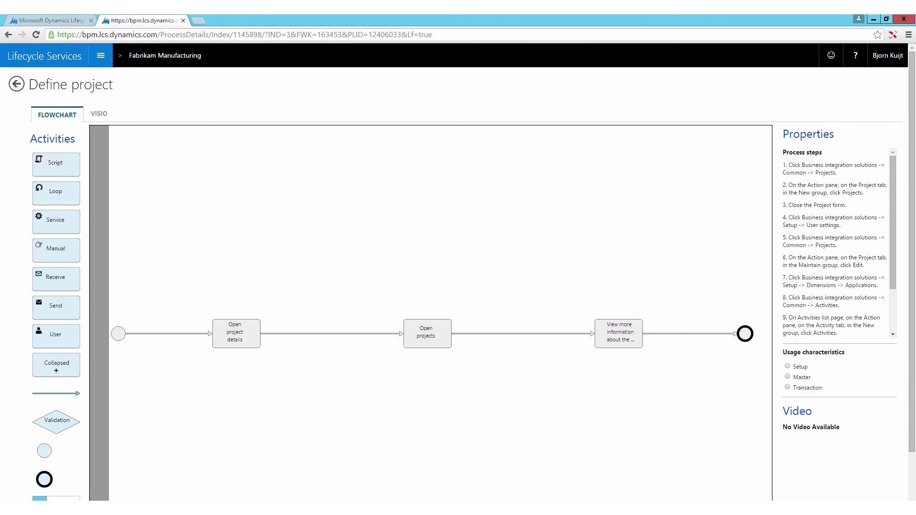
left_click(231, 340)
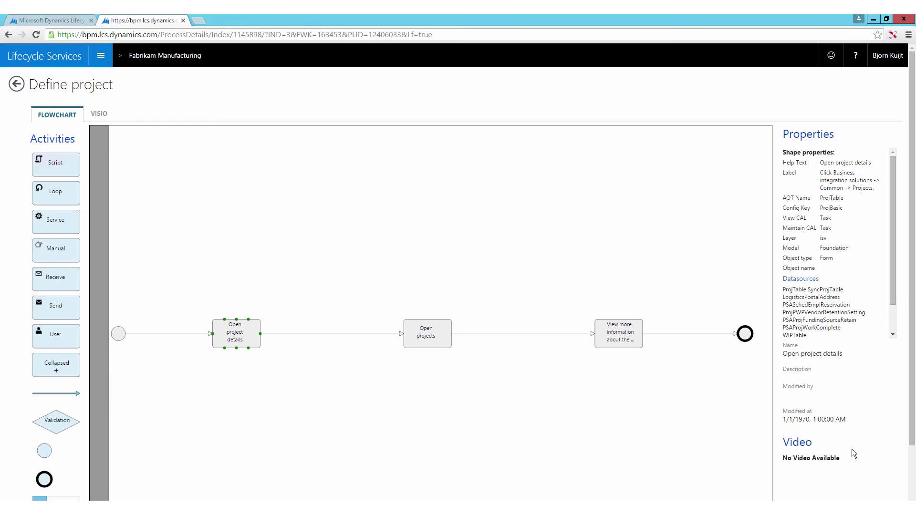
left_click_drag(891, 290, 868, 484)
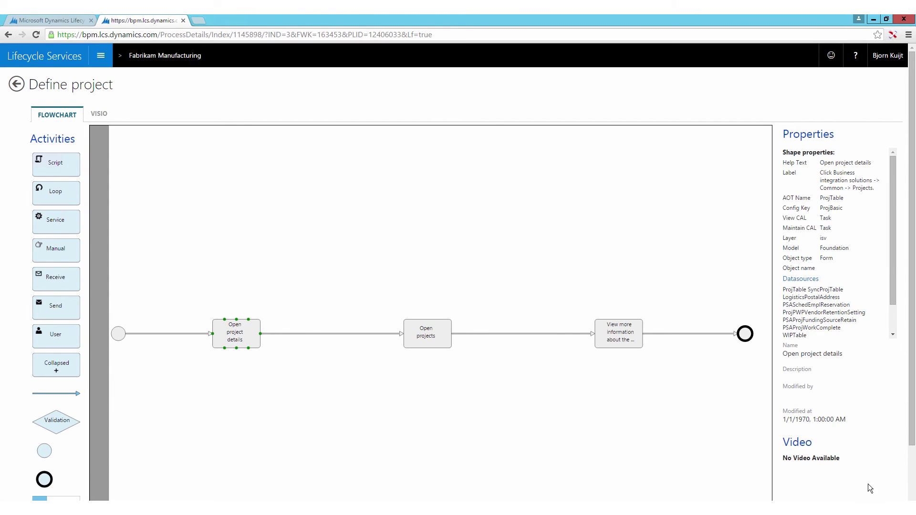